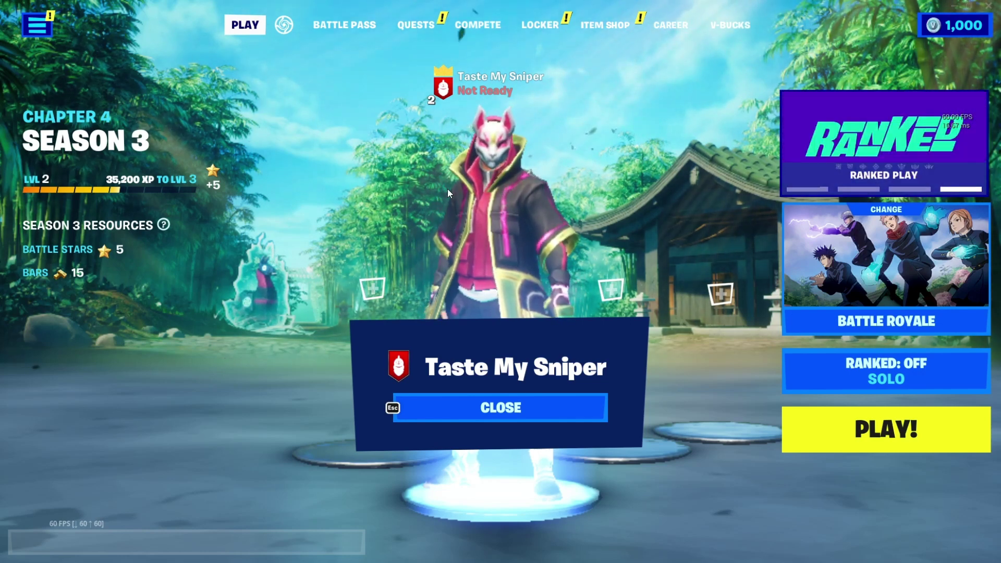
# Close the party member popup in the Fortnite lobby
pyautogui.click(577, 407)
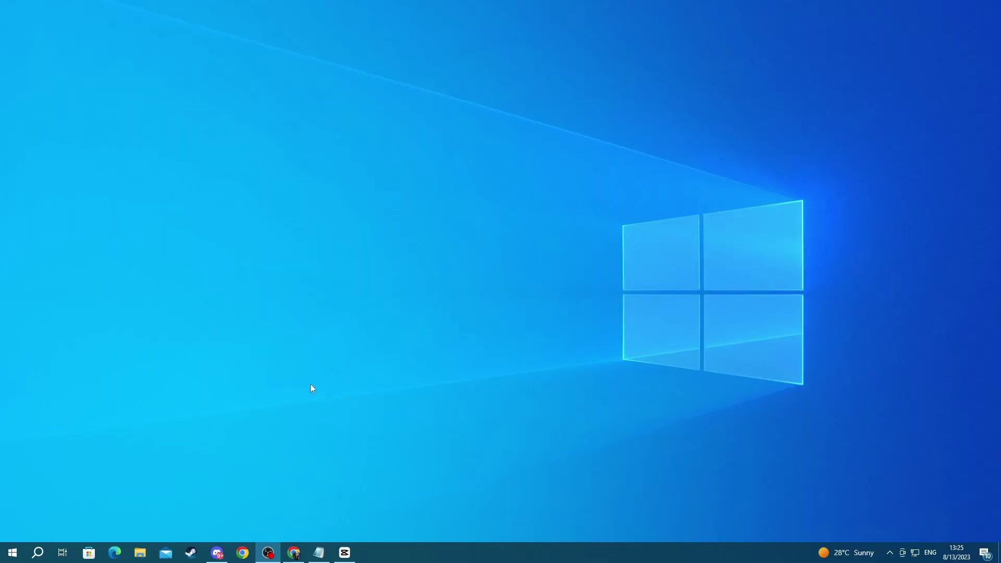
pyautogui.rightClick(267, 552)
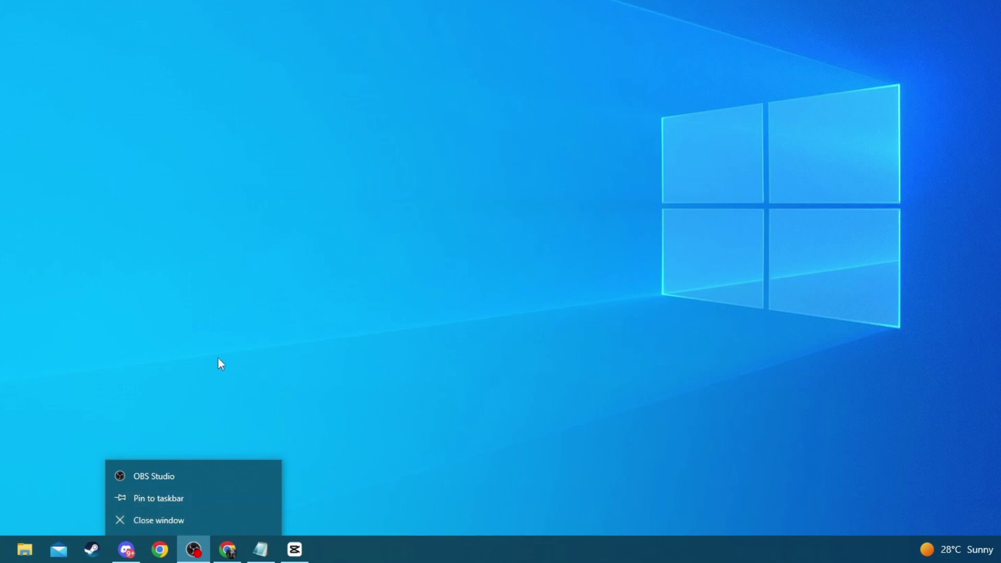
pyautogui.click(218, 359)
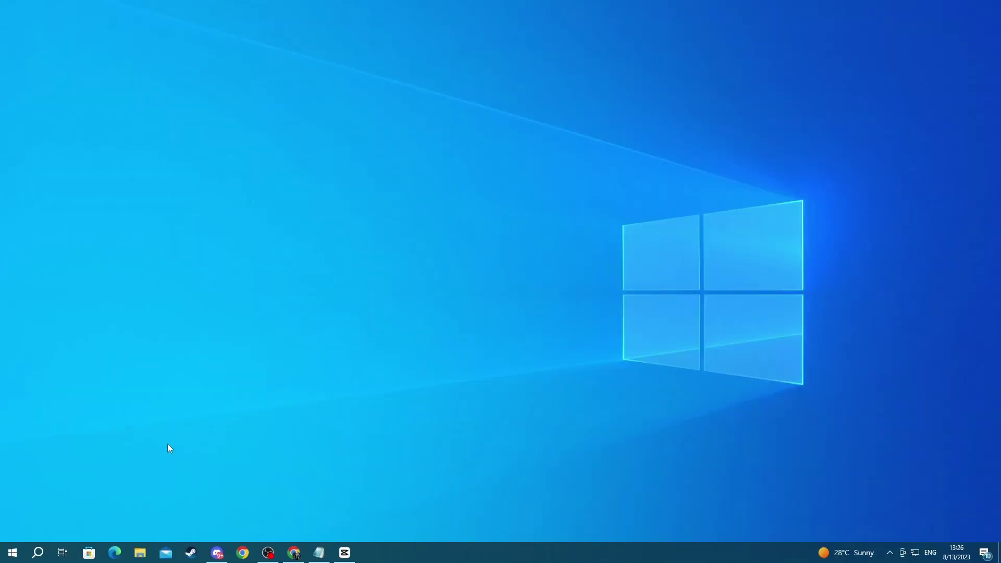
pyautogui.click(31, 557)
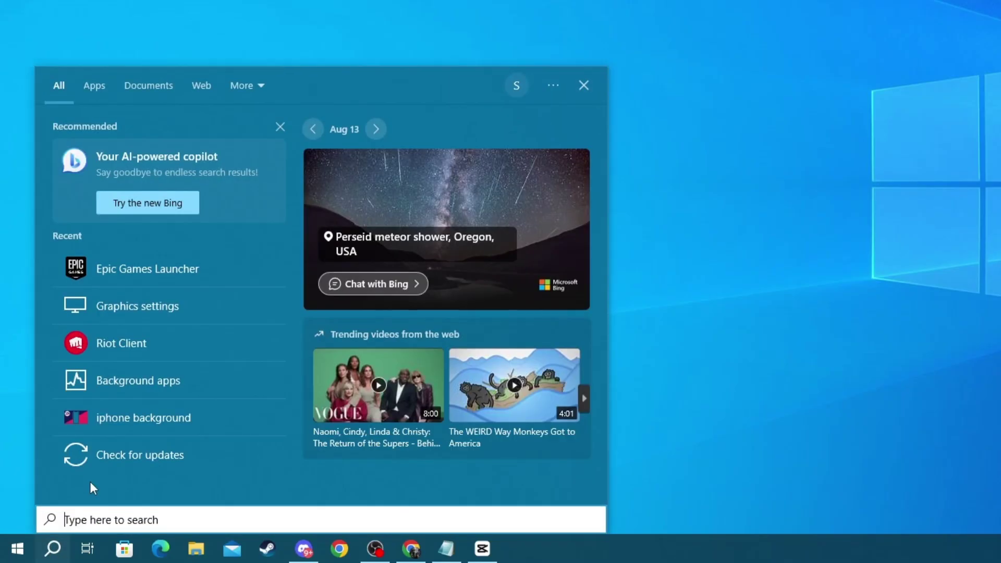
pyautogui.write('task manager')
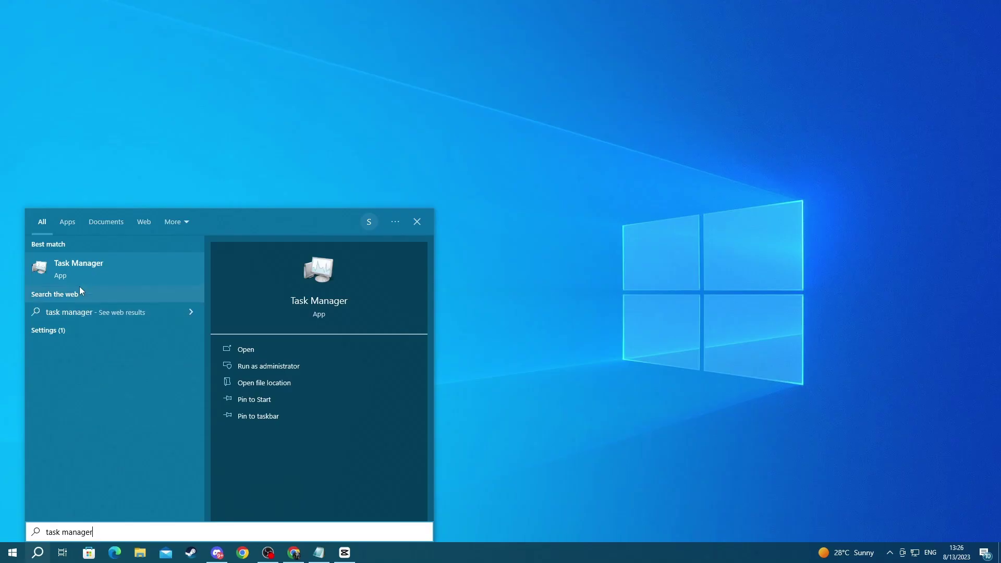
pyautogui.press('Return')
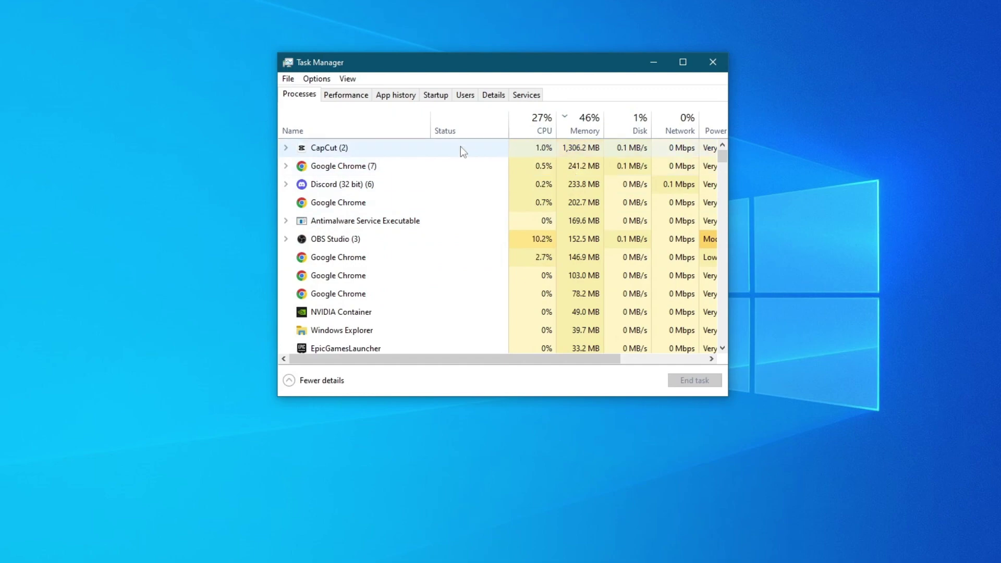
pyautogui.rightClick(388, 150)
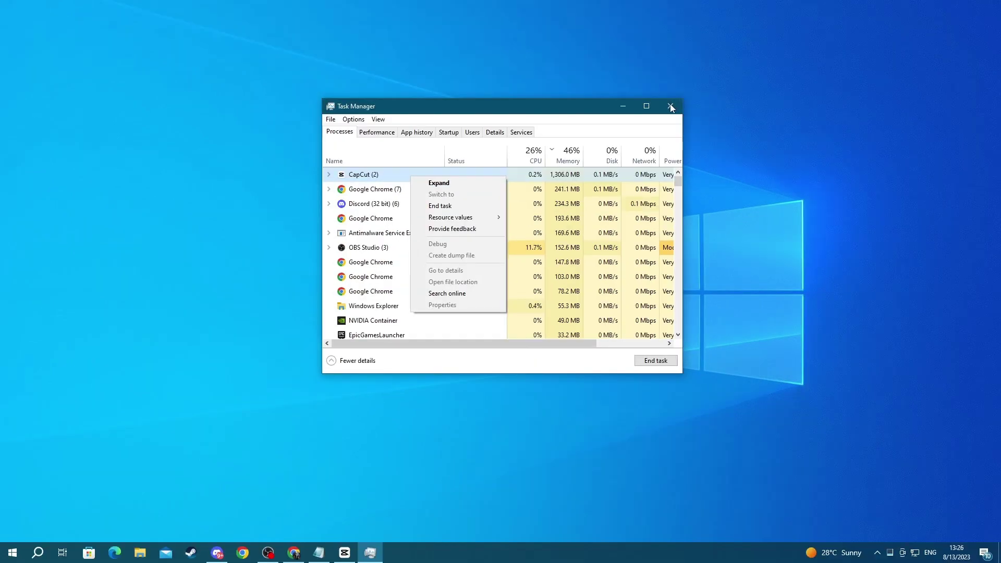
pyautogui.click(671, 106)
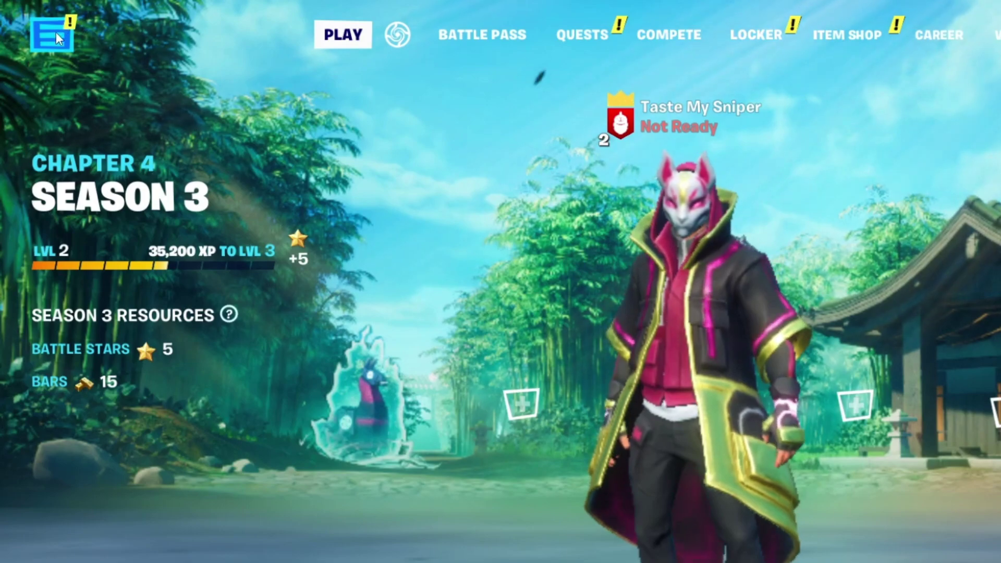
# Open Fortnite's Settings and review the Video tab's Low preset with shadows and global illumination off
pyautogui.click(56, 32)
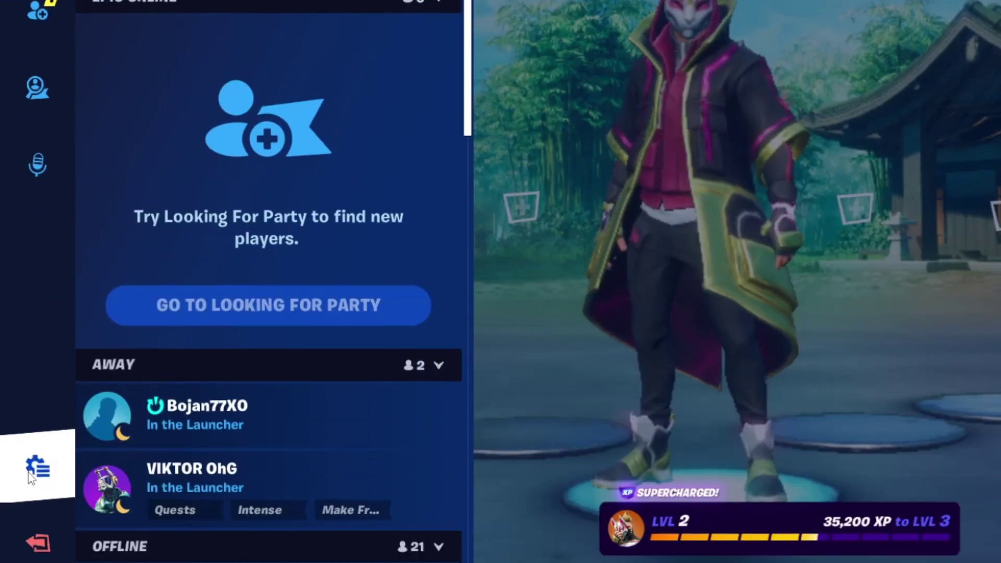
pyautogui.click(31, 469)
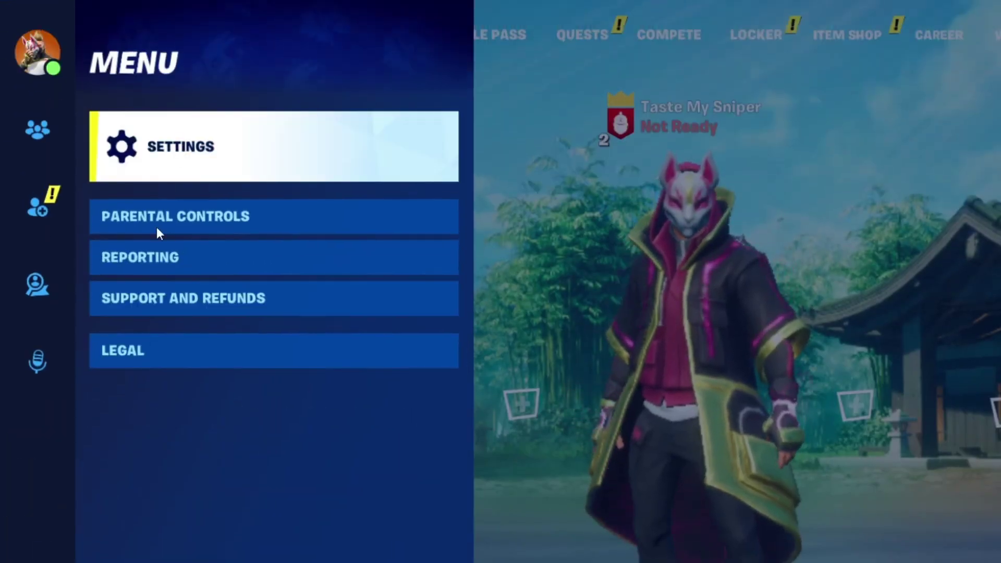
pyautogui.click(209, 147)
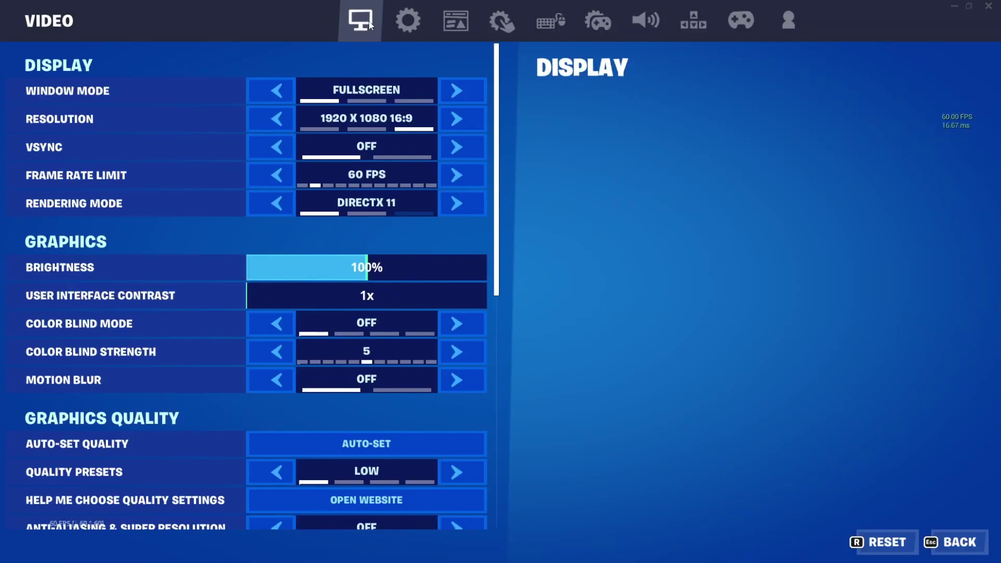
pyautogui.scroll(-1, 498, 144)
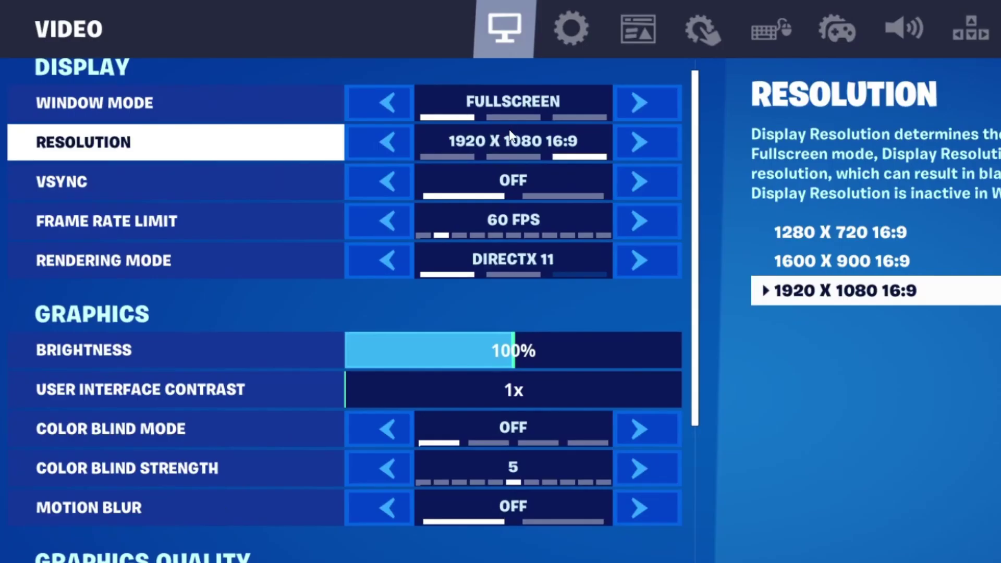
pyautogui.moveTo(697, 151); pyautogui.dragTo(680, 334)
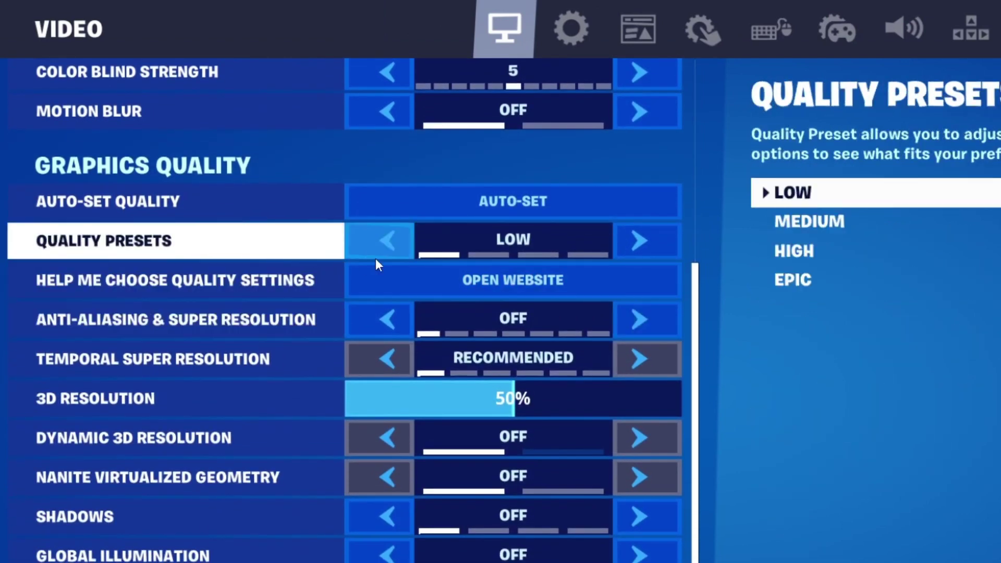
pyautogui.scroll(-3, 447, 445)
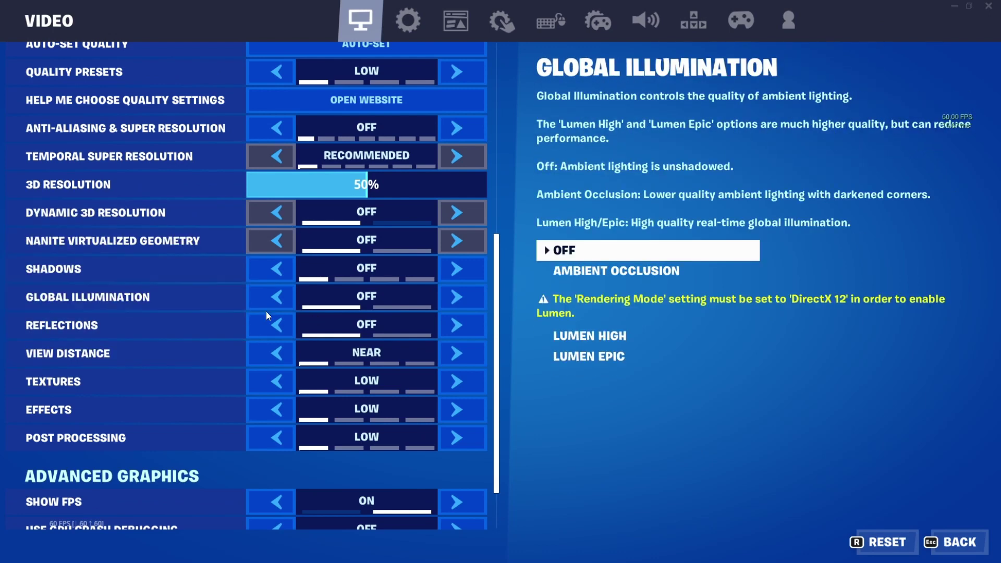
pyautogui.scroll(-1, 335, 301)
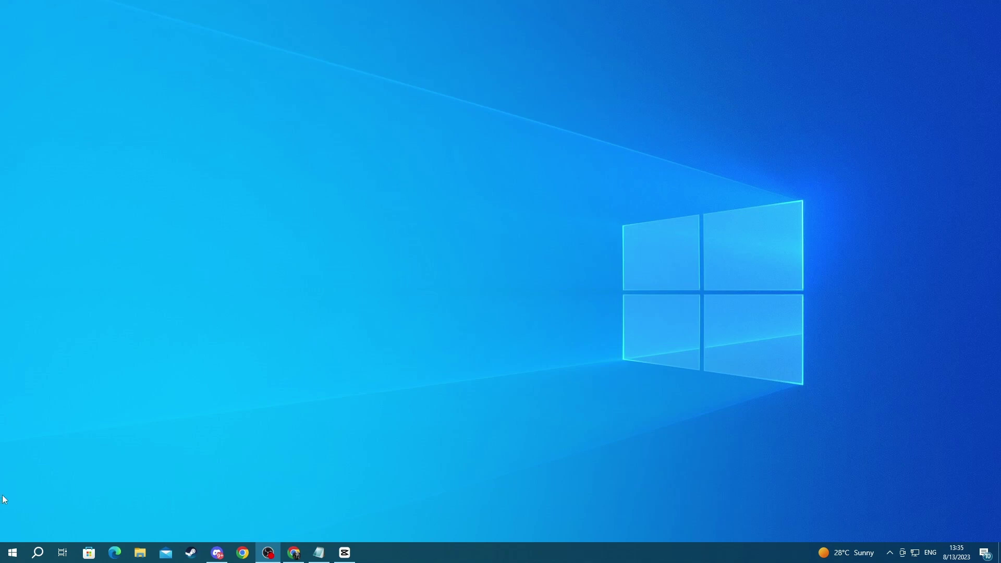
# Search 'check for updates' in Windows and open the Check for updates settings
pyautogui.click(35, 560)
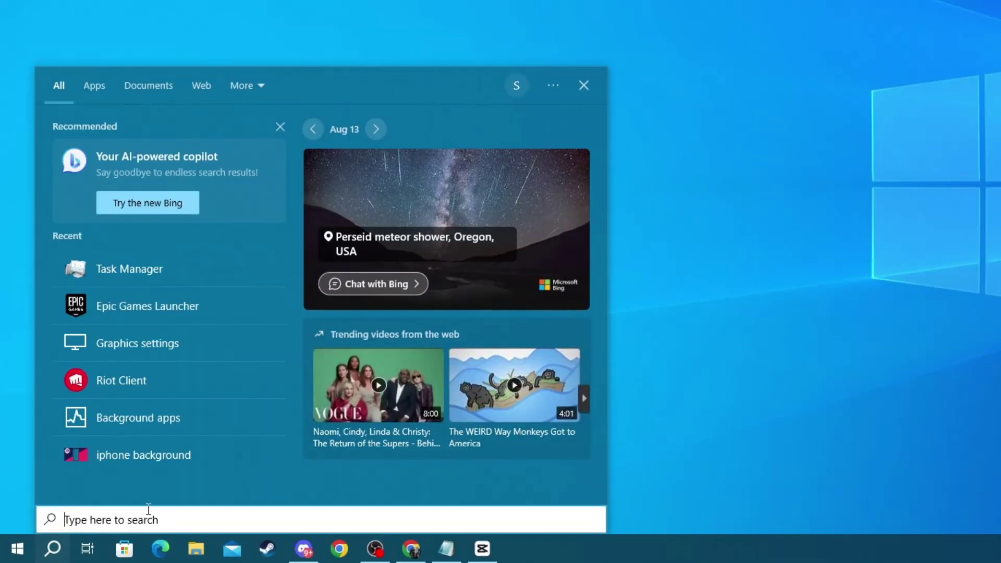
pyautogui.write('check for update')
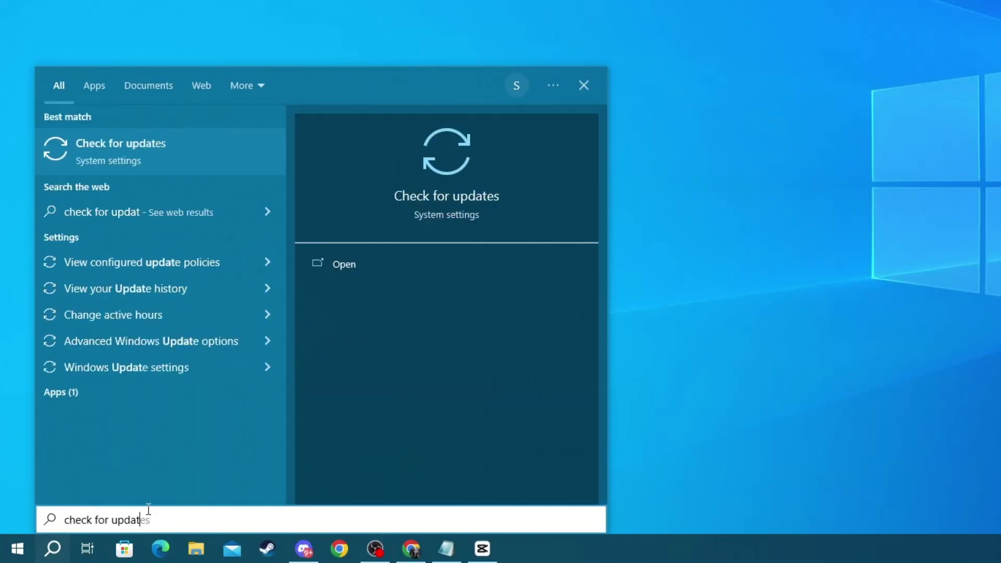
pyautogui.write('s')
pyautogui.click(117, 156)
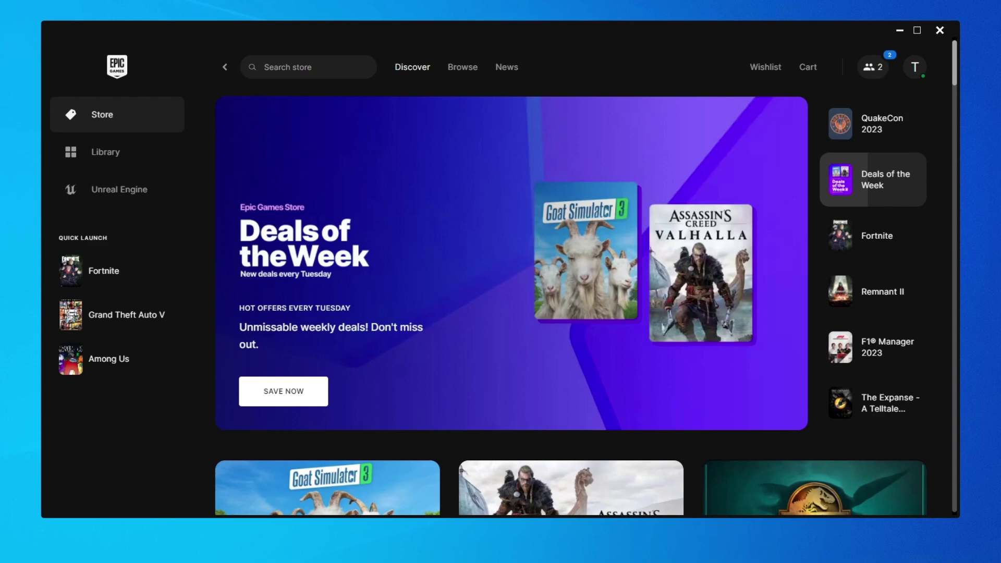
# Open Fortnite's Installation Options from the '...' menu in the Epic Games Library
pyautogui.click(110, 153)
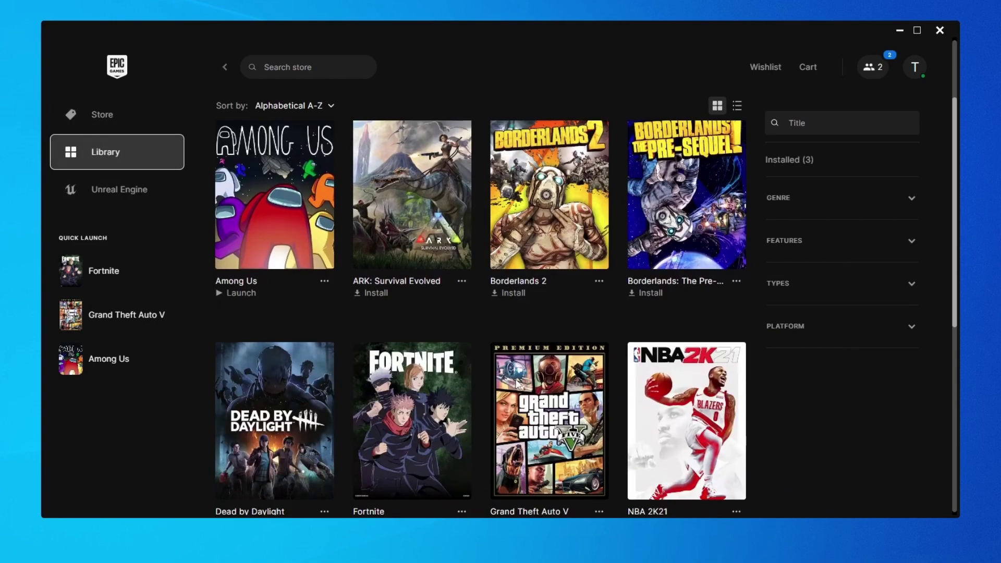
pyautogui.scroll(-2, 516, 384)
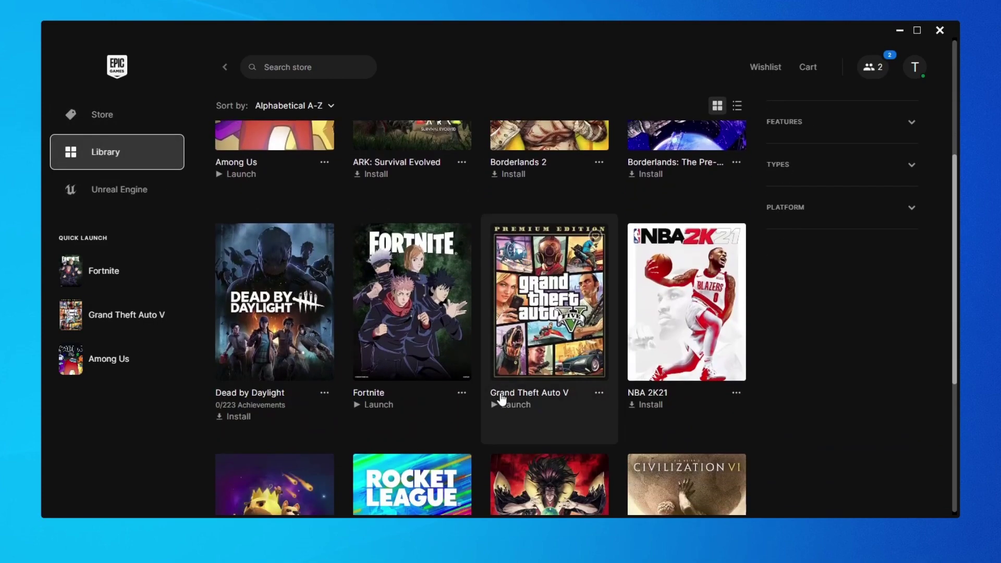
pyautogui.click(461, 393)
pyautogui.click(282, 253)
pyautogui.scroll(-2, 391, 275)
pyautogui.scroll(2, 392, 275)
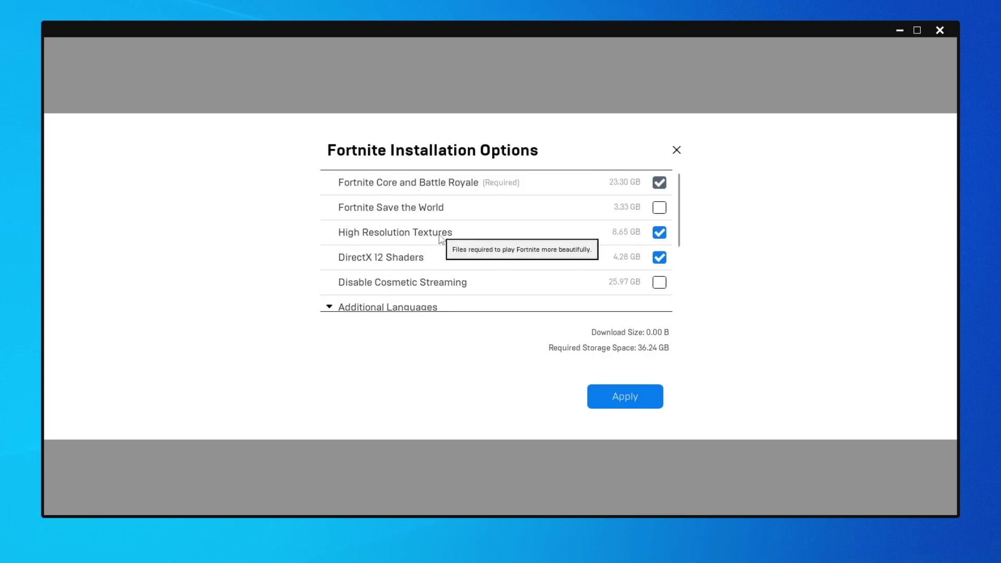
# Uncheck High Resolution Textures and check Disable Cosmetic Streaming for Fortnite
pyautogui.click(660, 233)
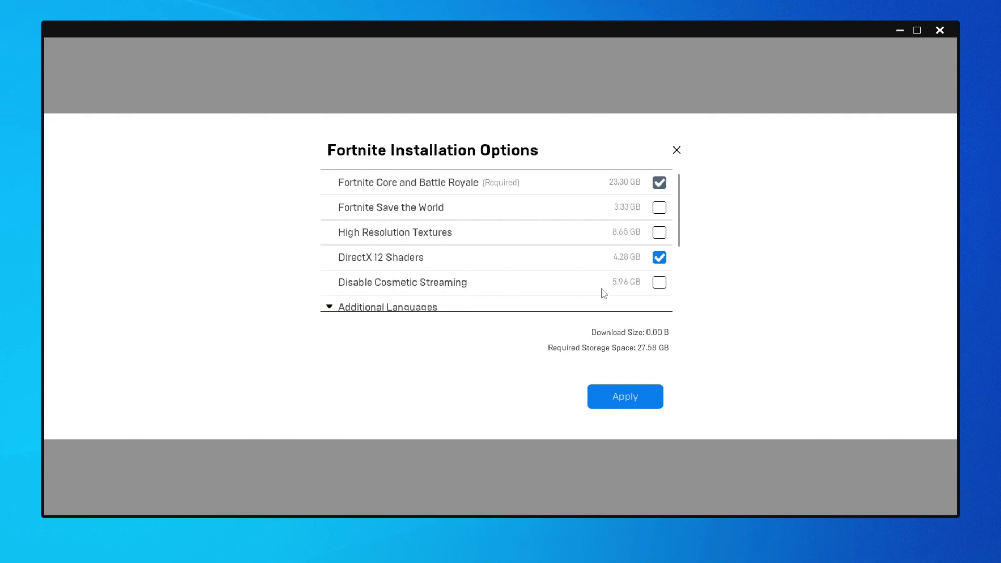
pyautogui.click(659, 285)
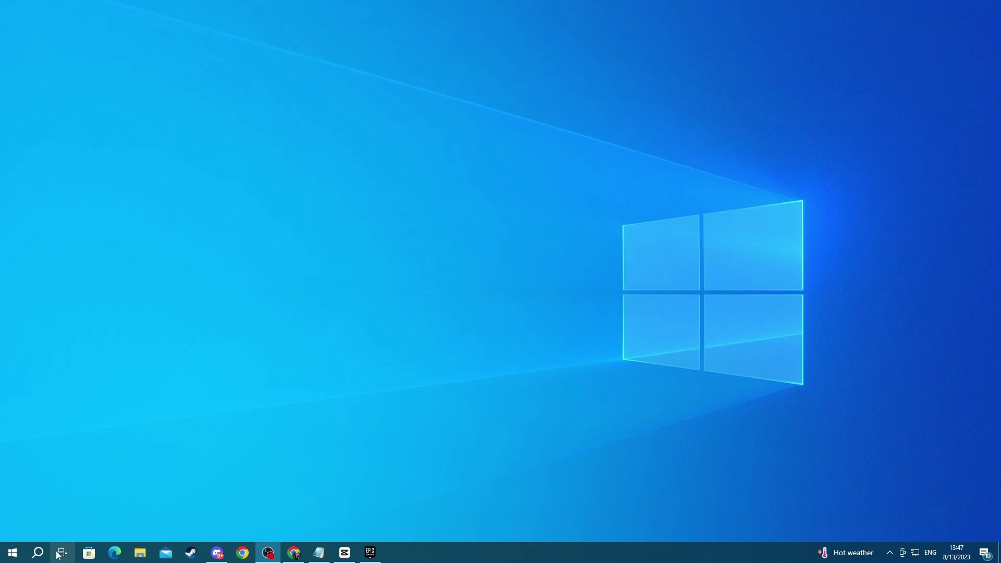
# Open Windows Graphics settings via search, choose Desktop app, and browse for an app file
pyautogui.click(37, 553)
pyautogui.write('graphics sett')
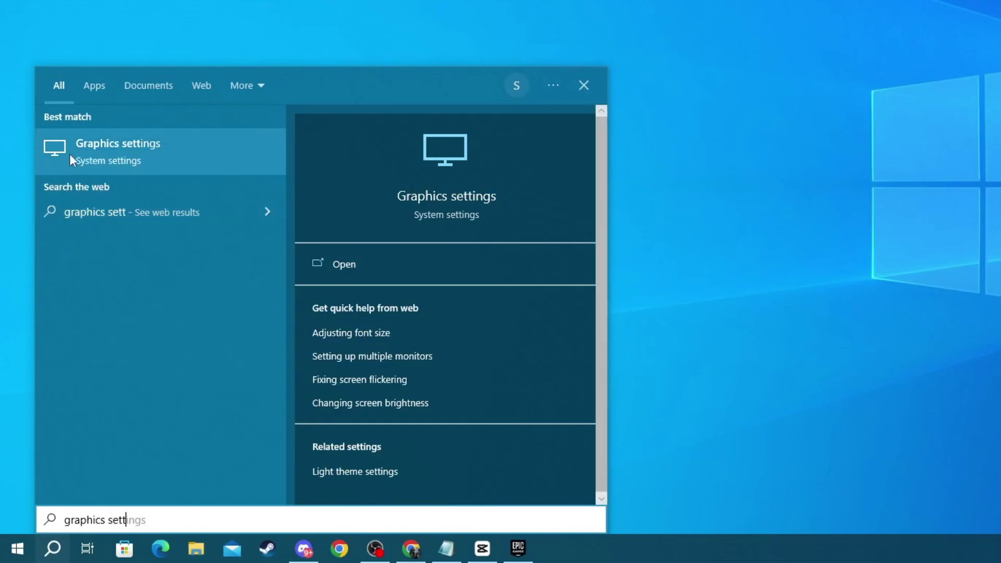
pyautogui.click(84, 153)
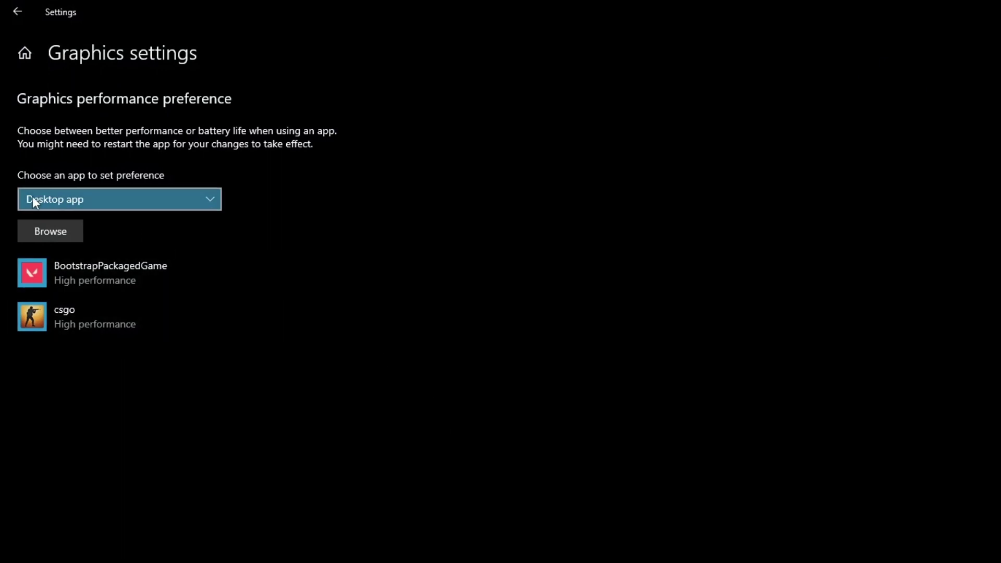
pyautogui.click(32, 196)
pyautogui.click(77, 202)
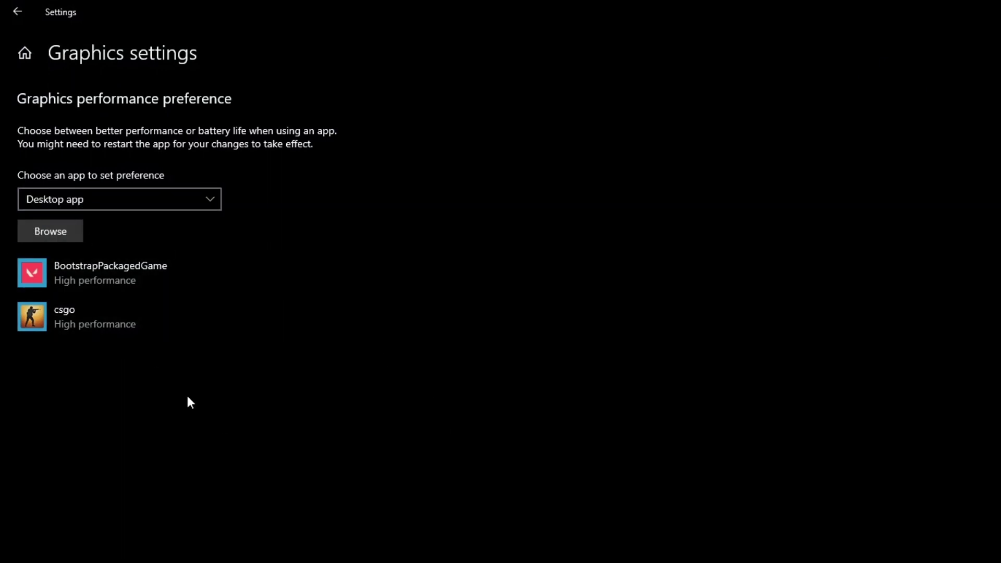
pyautogui.click(45, 229)
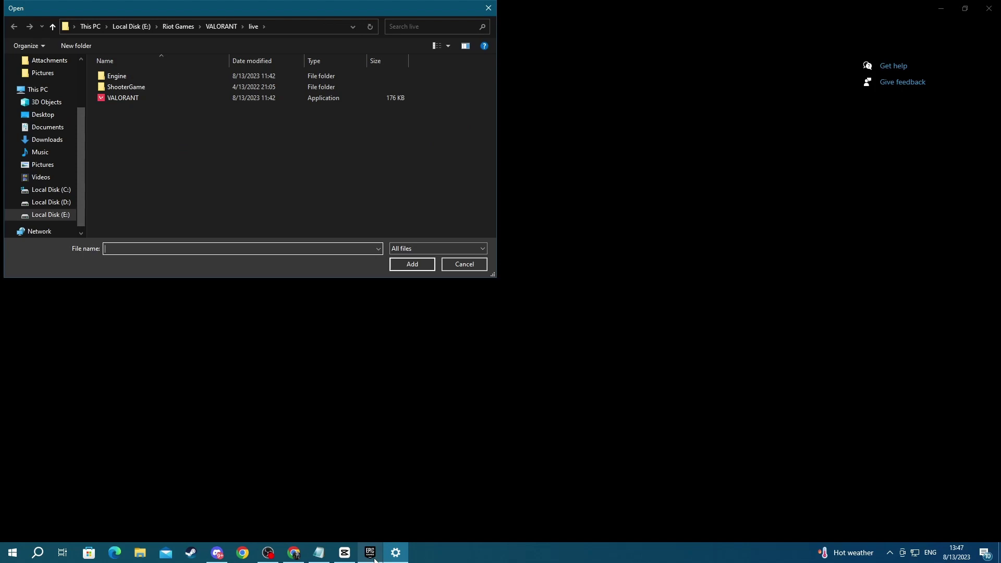
# Open Fortnite's install location in File Explorer from its Manage settings in Epic Library
pyautogui.click(371, 554)
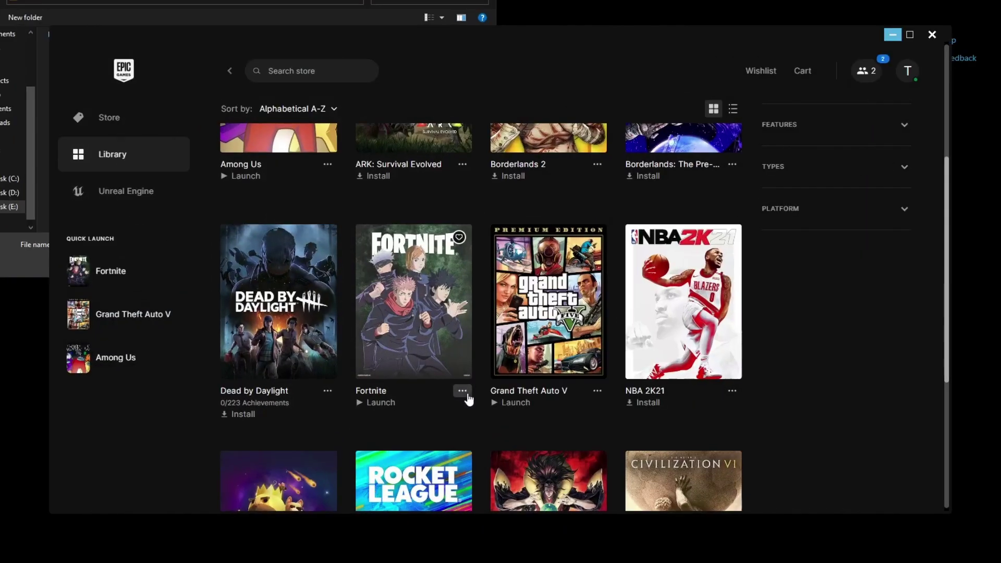
pyautogui.click(462, 391)
pyautogui.click(282, 285)
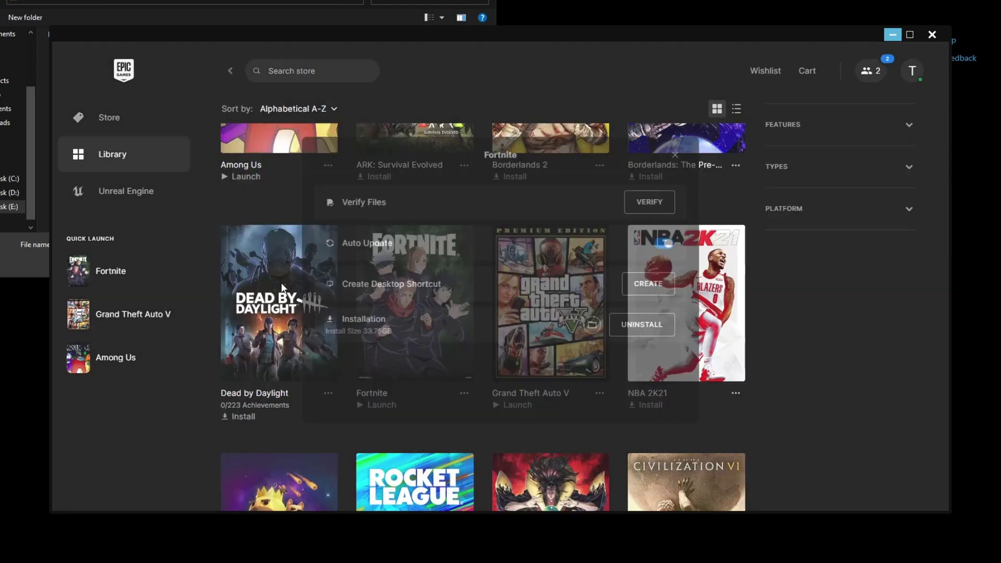
pyautogui.click(591, 322)
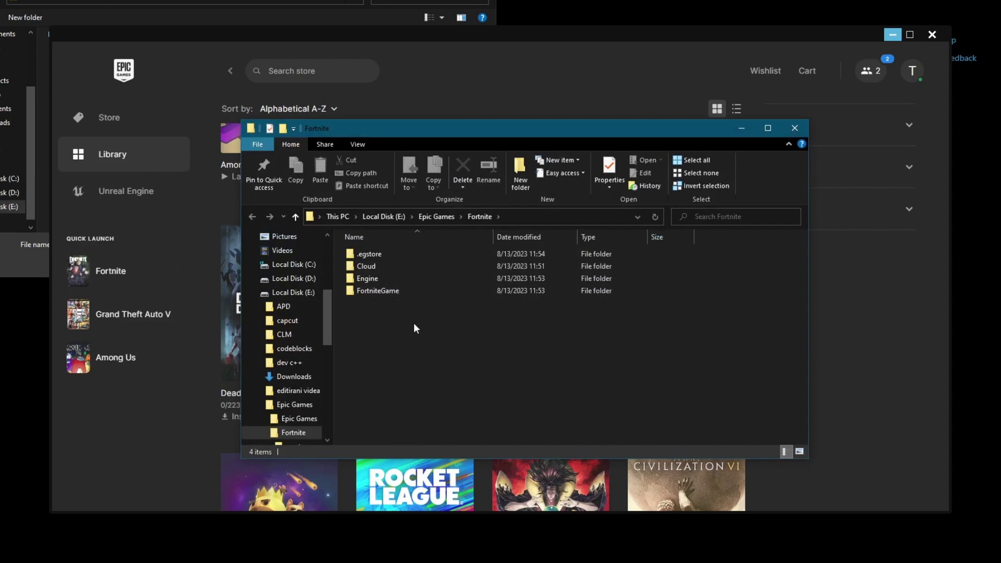
# Copy the folder path E:\Epic Games\Fortnite from the Explorer address bar
pyautogui.click(521, 217)
pyautogui.rightClick(522, 217)
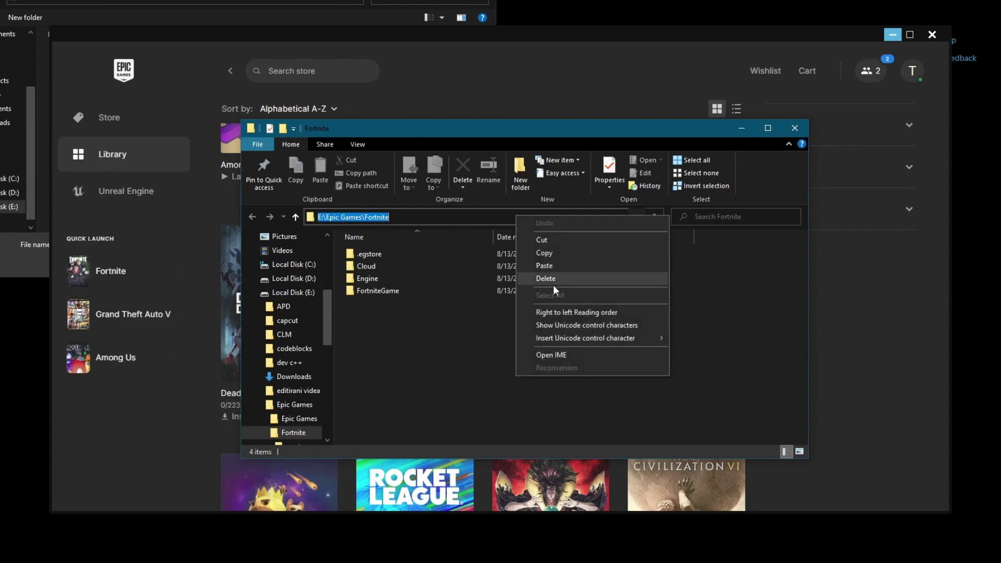
pyautogui.click(545, 254)
# Paste E:\Epic Games\Fortnite into the file picker's address bar and go to that folder
pyautogui.click(222, 0)
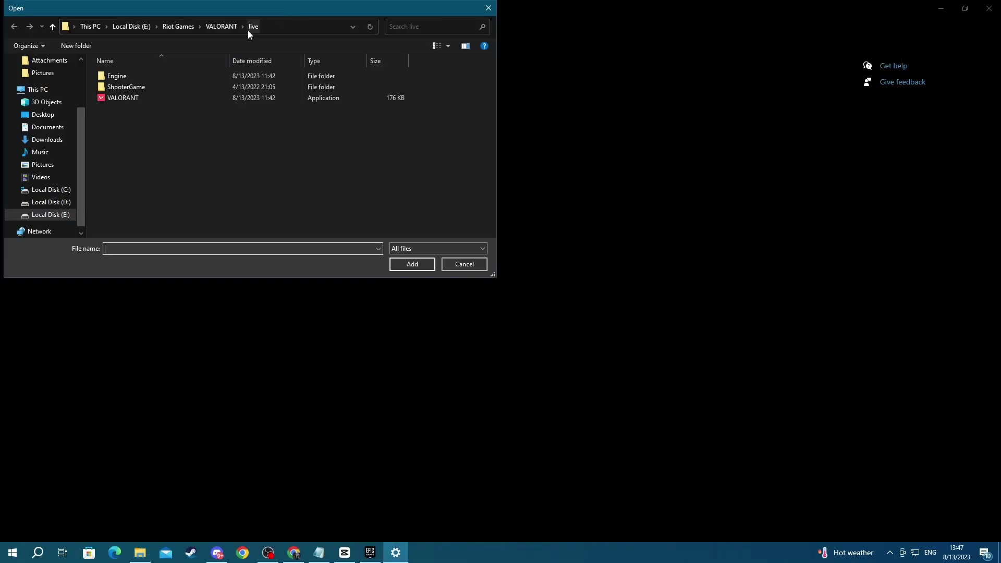
pyautogui.click(274, 26)
pyautogui.rightClick(250, 31)
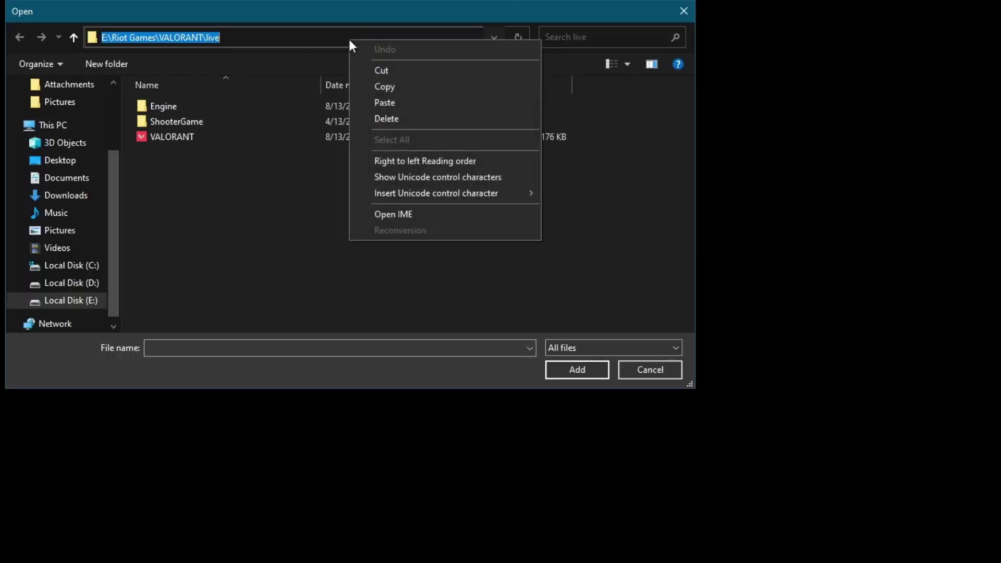
pyautogui.click(408, 102)
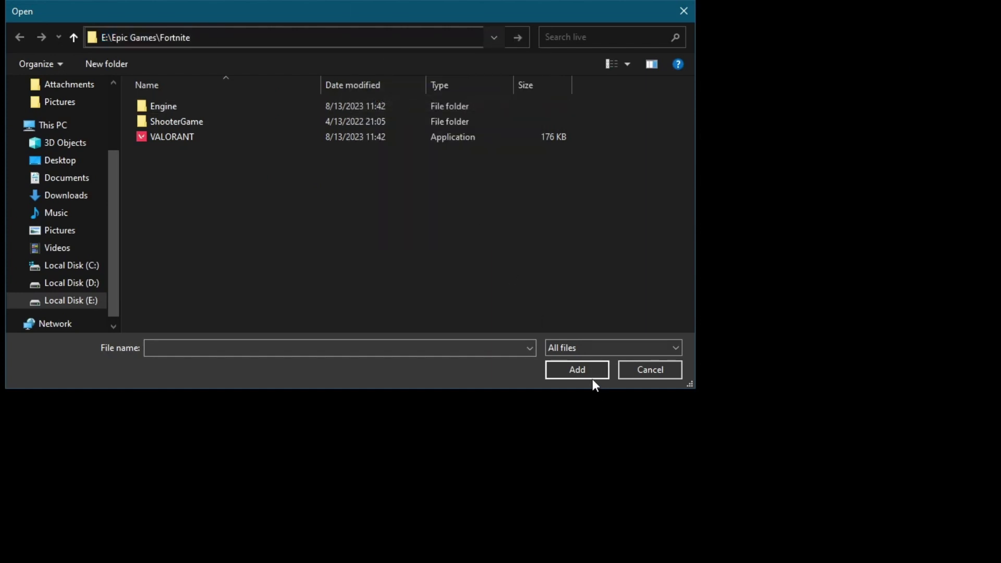
pyautogui.press('Return')
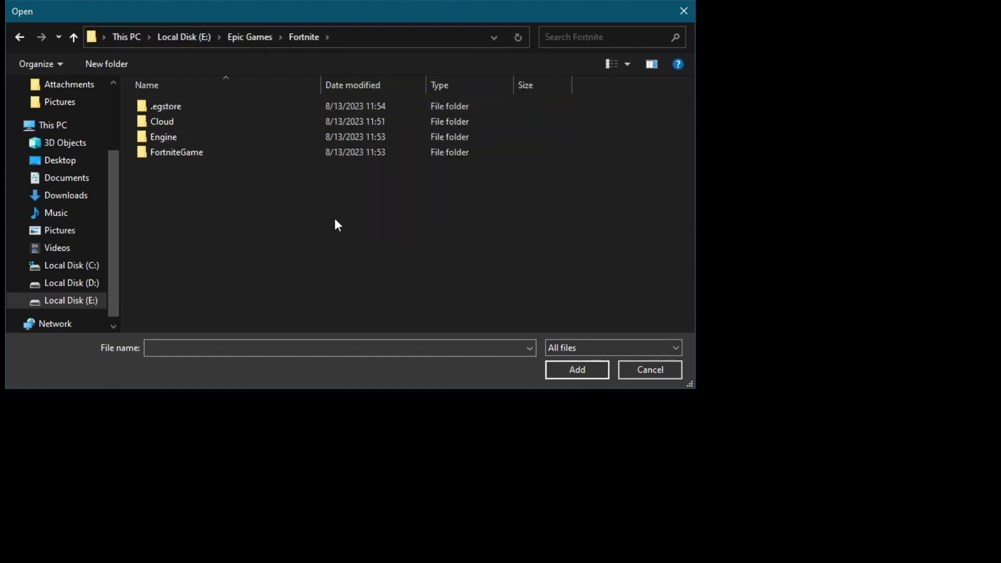
# Add FortniteLauncher from FortniteGame\Binaries\Win64 to the graphics preference list
pyautogui.doubleClick(193, 151)
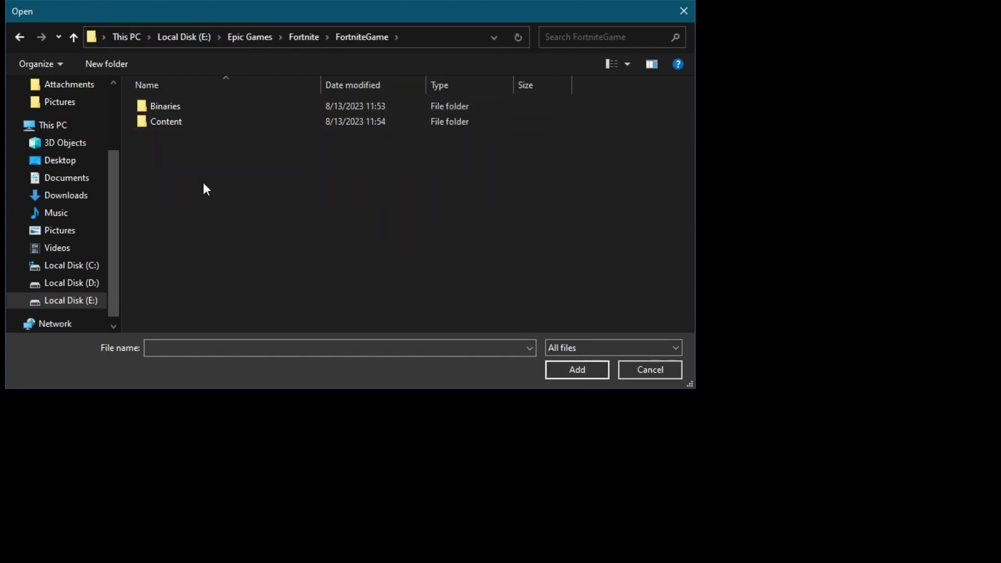
pyautogui.doubleClick(171, 105)
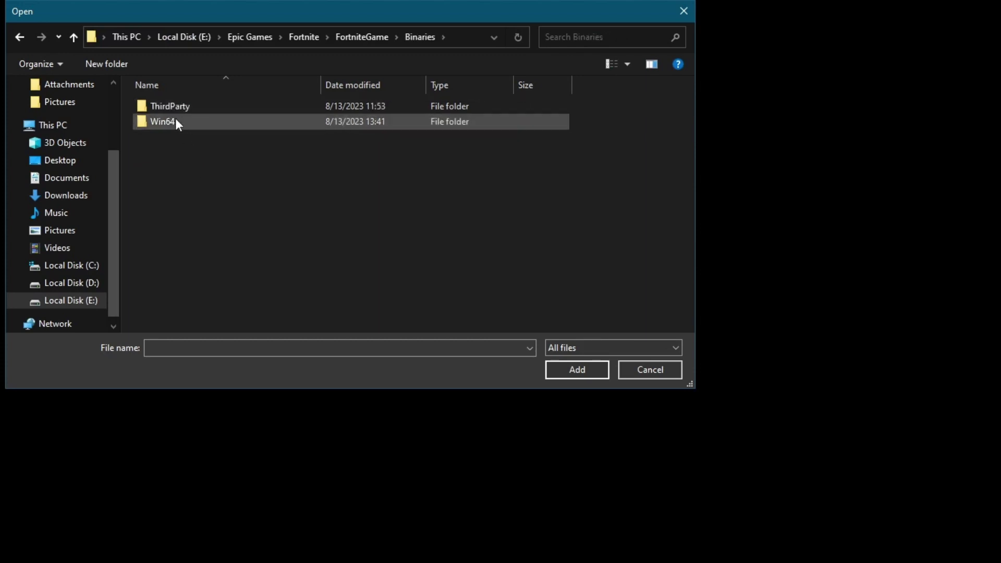
pyautogui.doubleClick(175, 121)
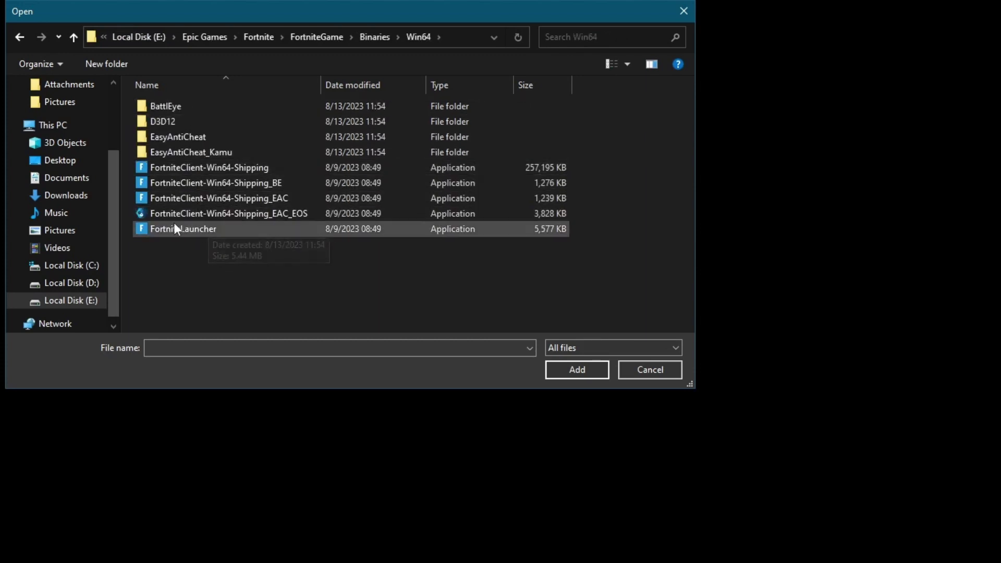
pyautogui.click(225, 230)
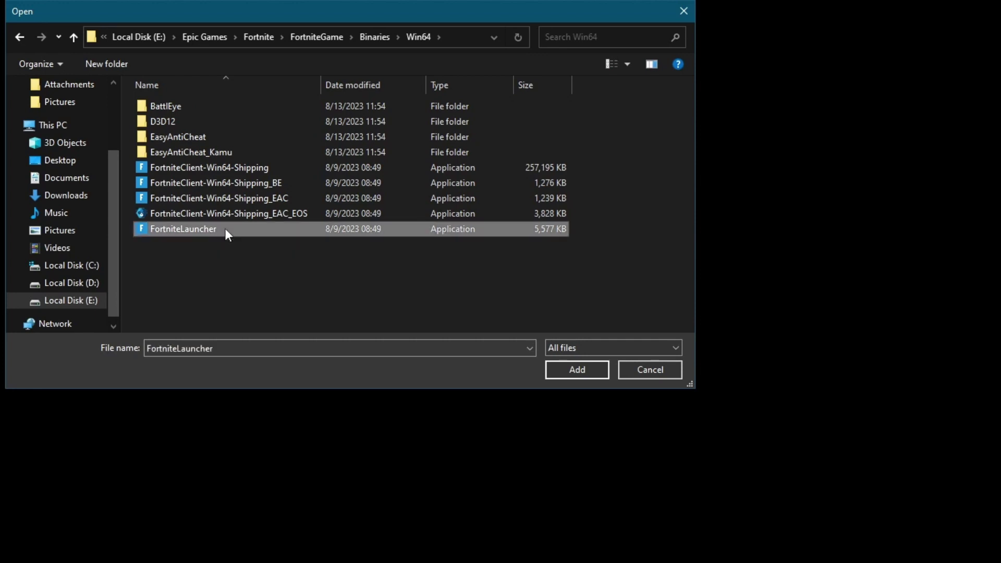
pyautogui.click(578, 371)
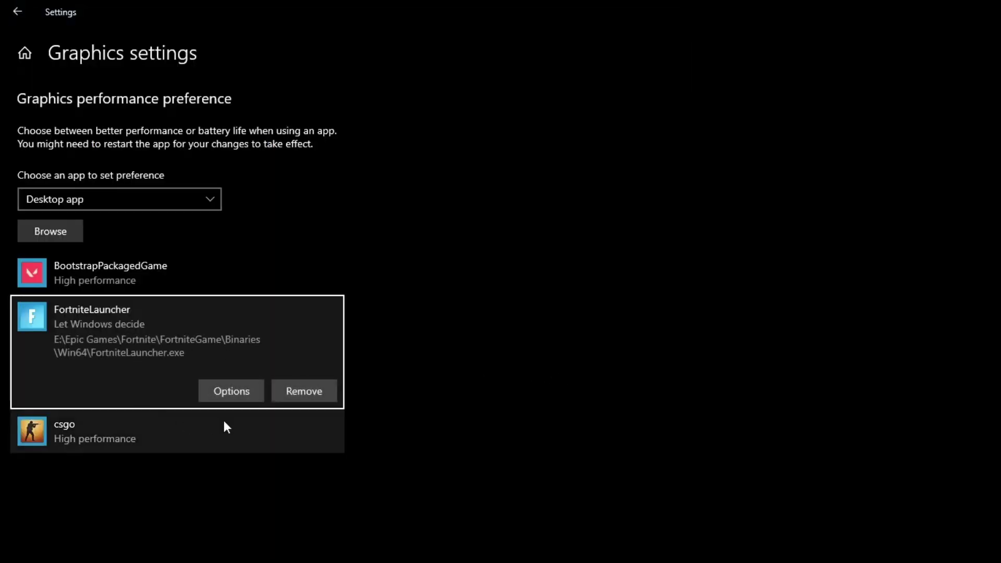
# Save FortniteLauncher's graphics preference as High performance
pyautogui.click(235, 392)
pyautogui.click(575, 414)
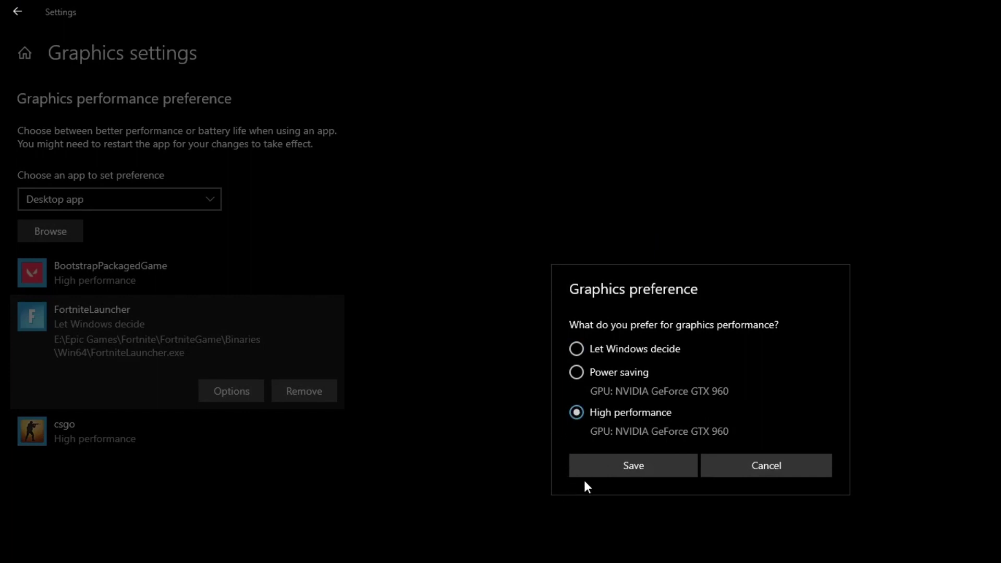
pyautogui.click(649, 471)
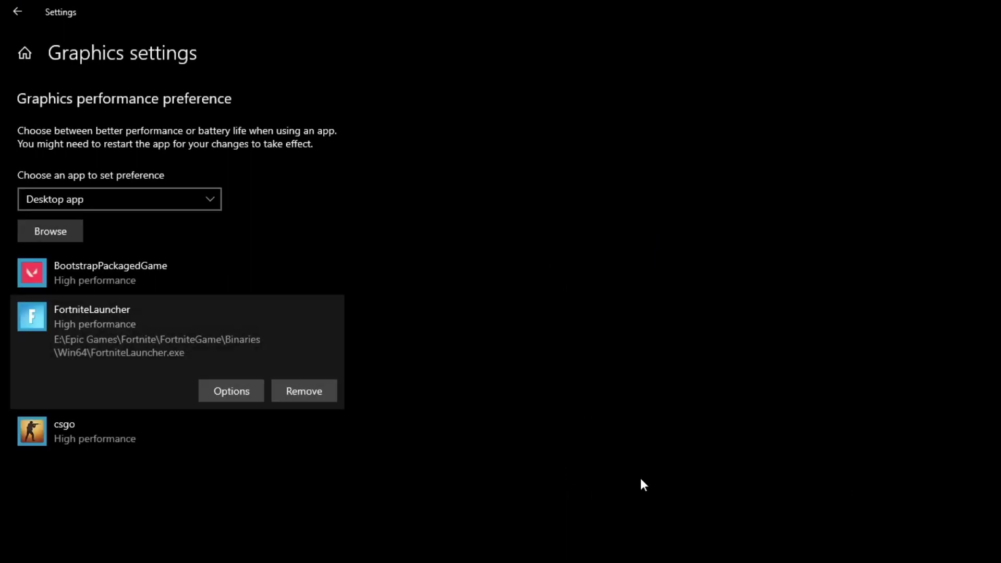